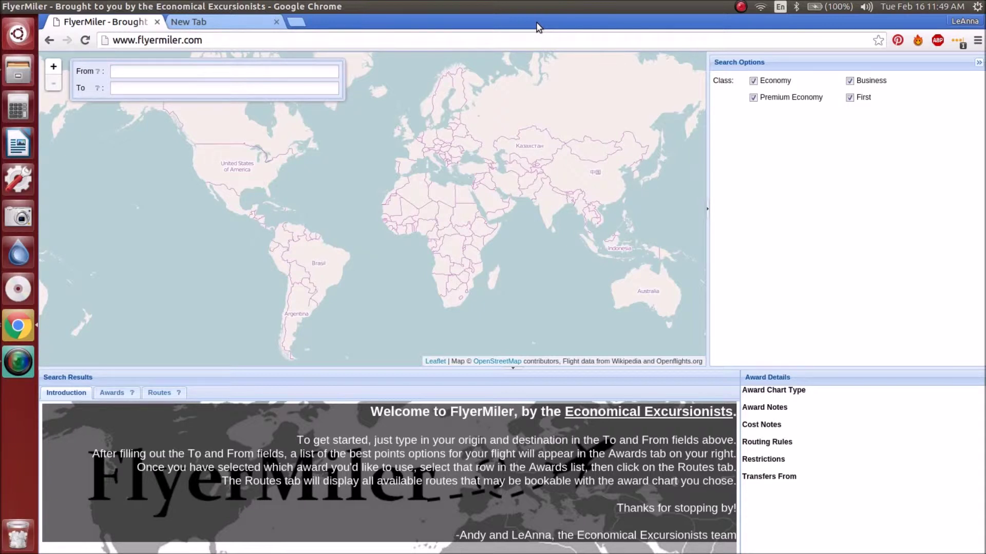
Set the origin to Chicago O'Hare Intl (ORD) and enter 'cape tow' as the destination
click(205, 75)
text(chic)
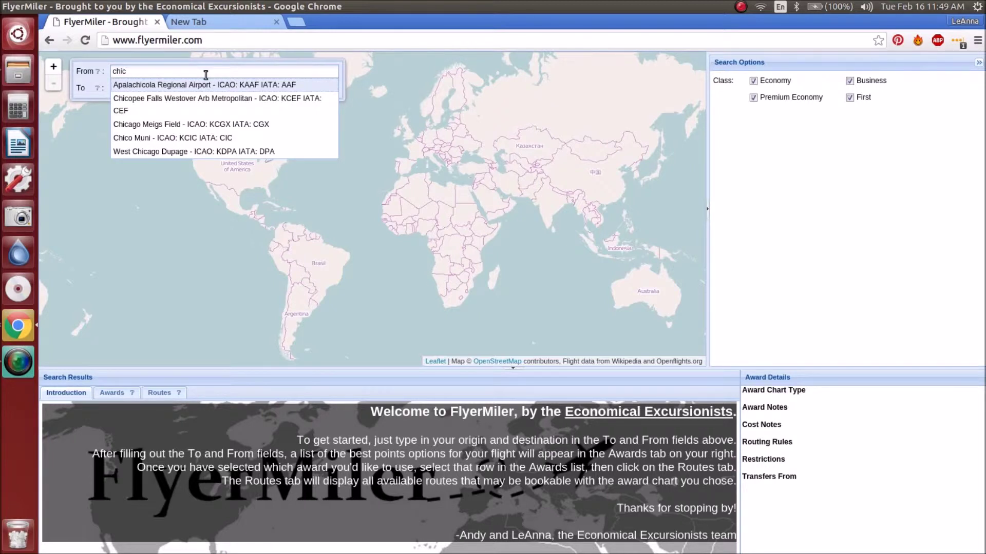
text(ag)
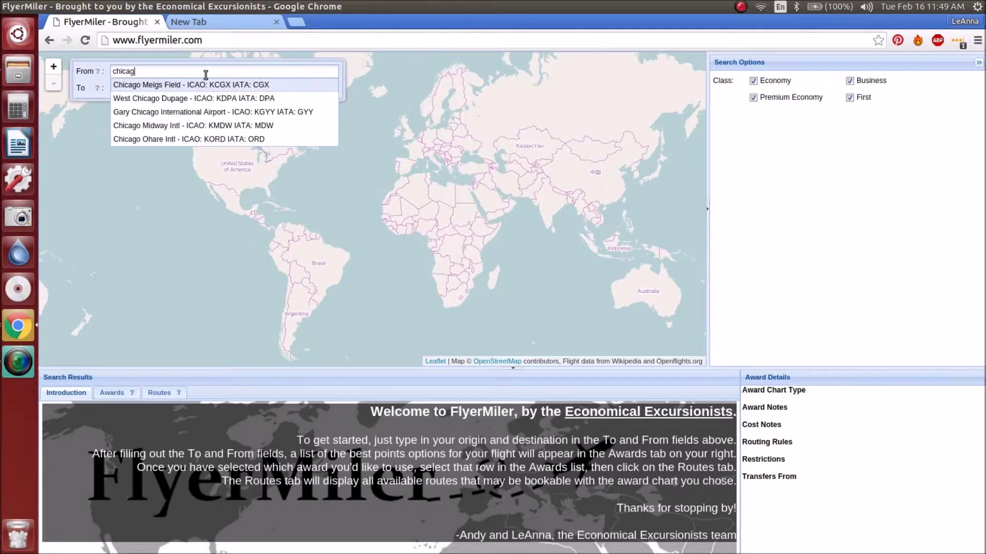
click(226, 140)
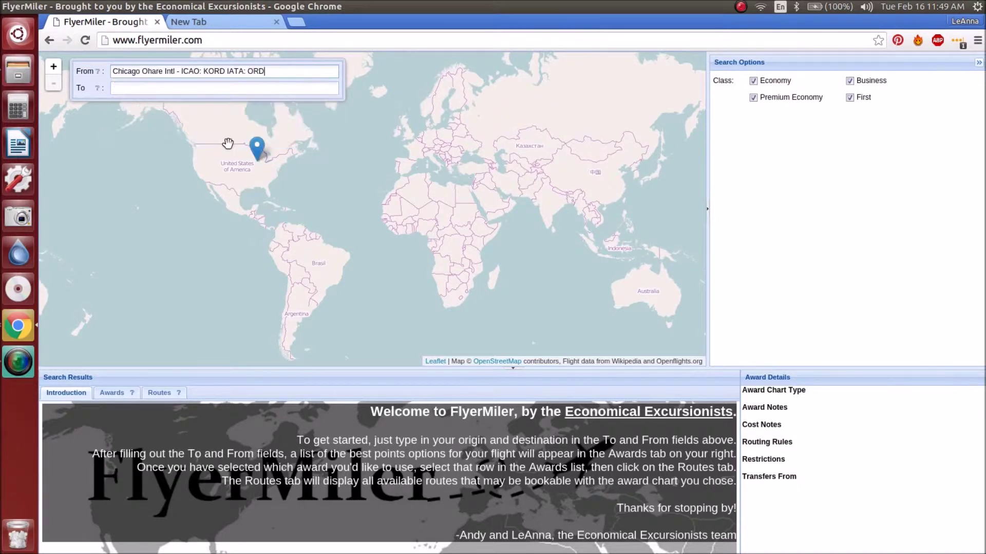
click(191, 91)
text(cape)
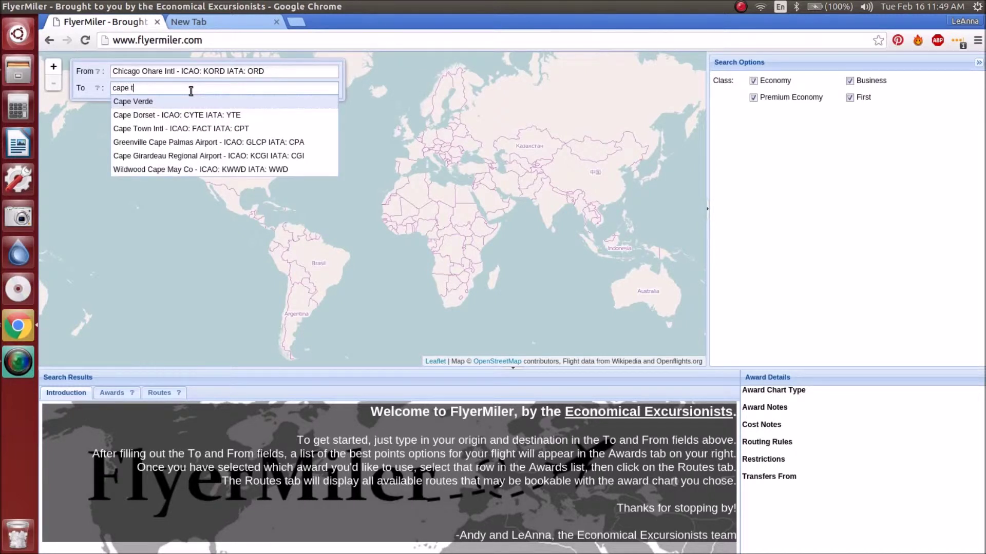
text( tow)
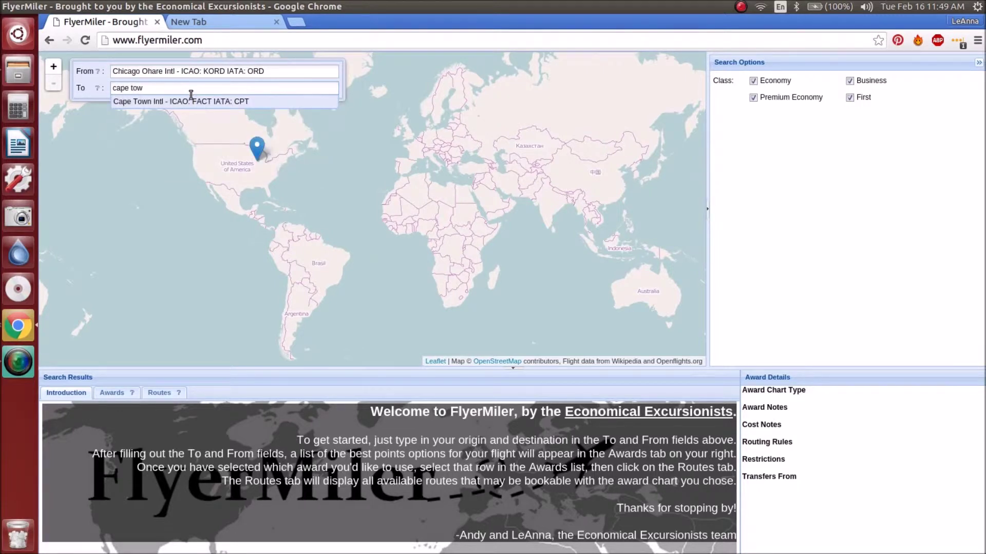
Choose Cape Town Intl (CPT) as the destination and view the American Airlines award details
click(193, 101)
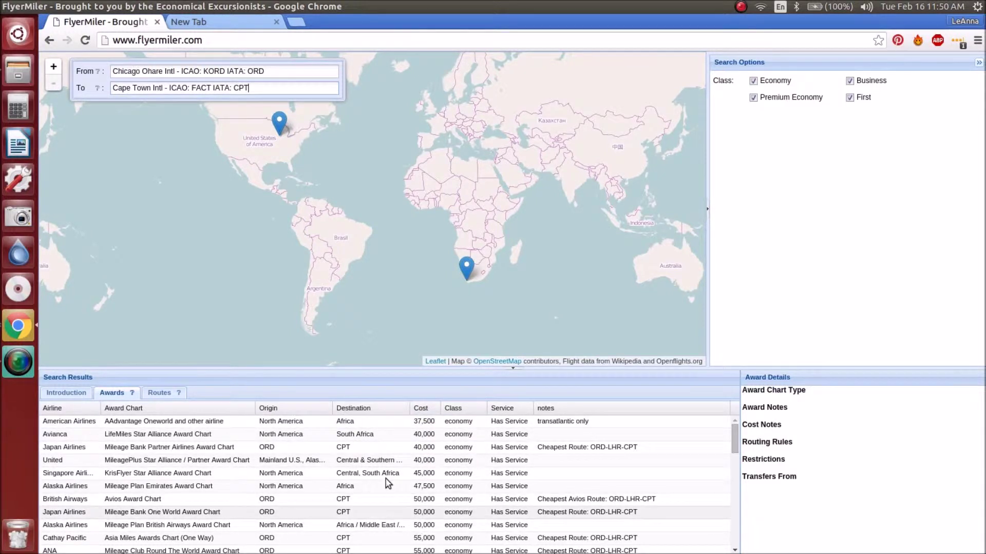
click(86, 425)
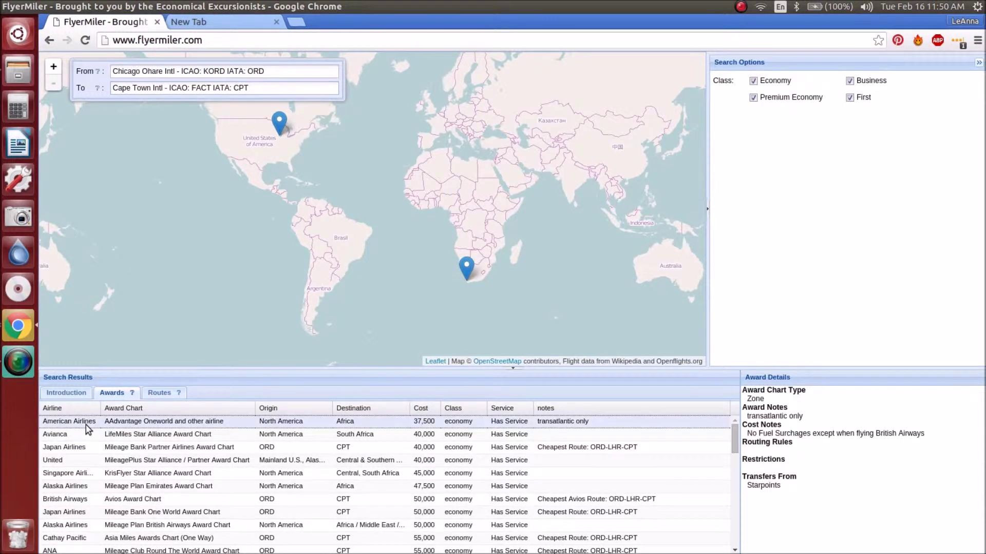
List the 61 ORD–CPT routes for the American Airlines award and read their flight-leg details
click(165, 396)
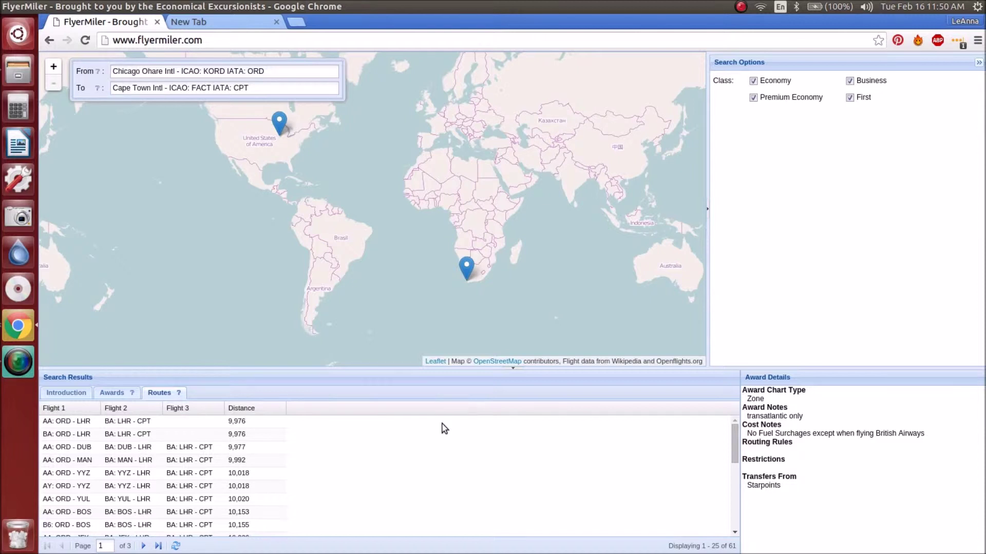
mouse_move(62, 428)
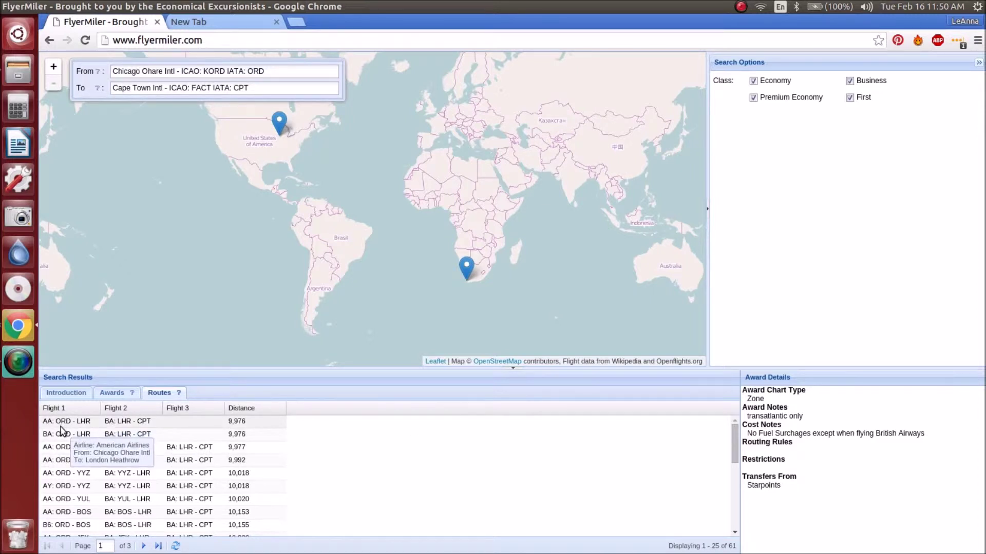
mouse_move(191, 460)
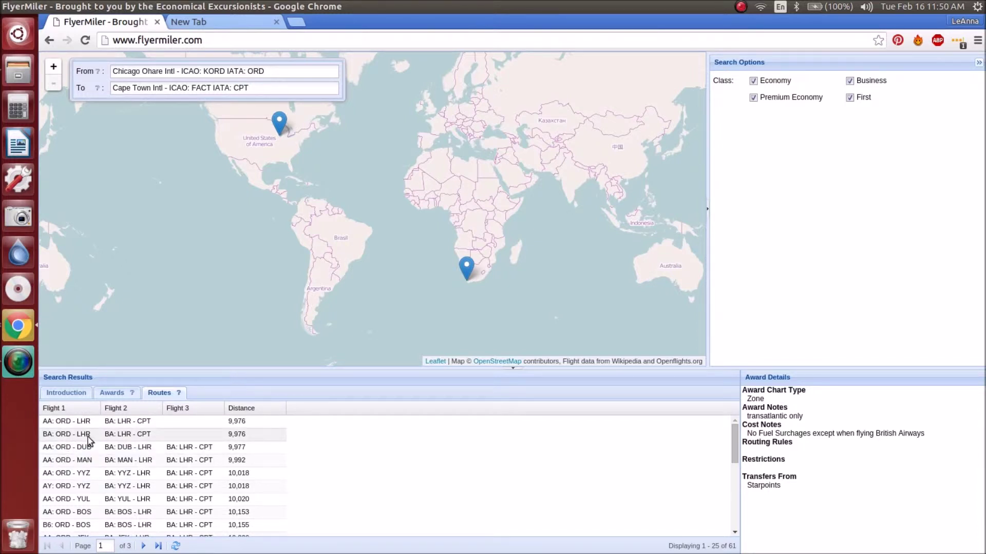
mouse_move(88, 439)
mouse_move(126, 440)
click(279, 73)
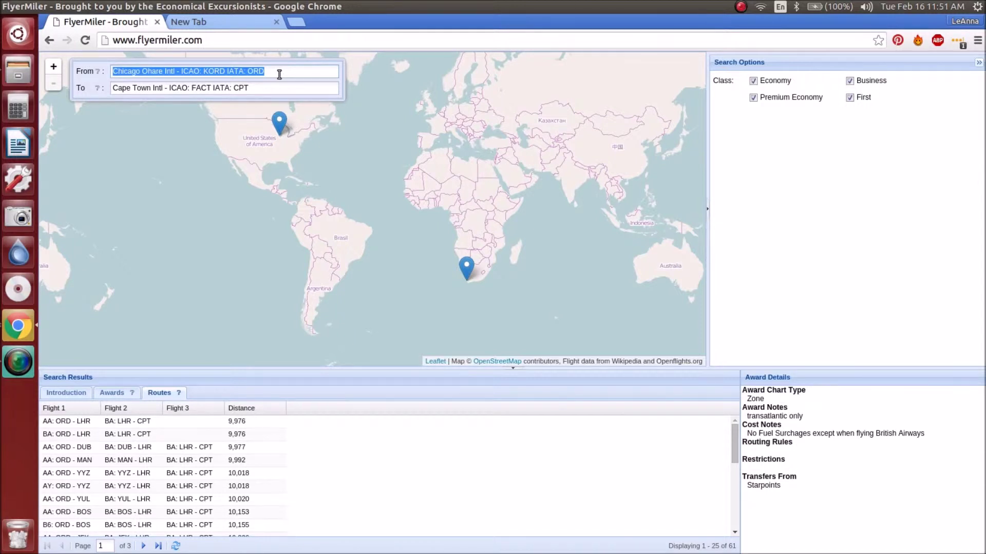
Change the origin to New York John F Kennedy Intl (JFK)
text(jkf)
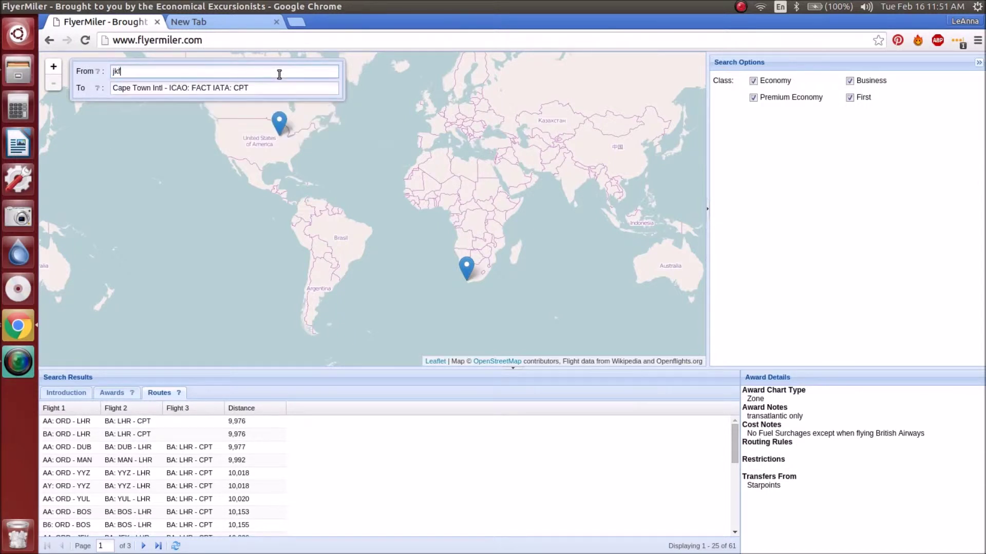
key(BackSpace)
key(BackSpace)
text(fk)
click(226, 87)
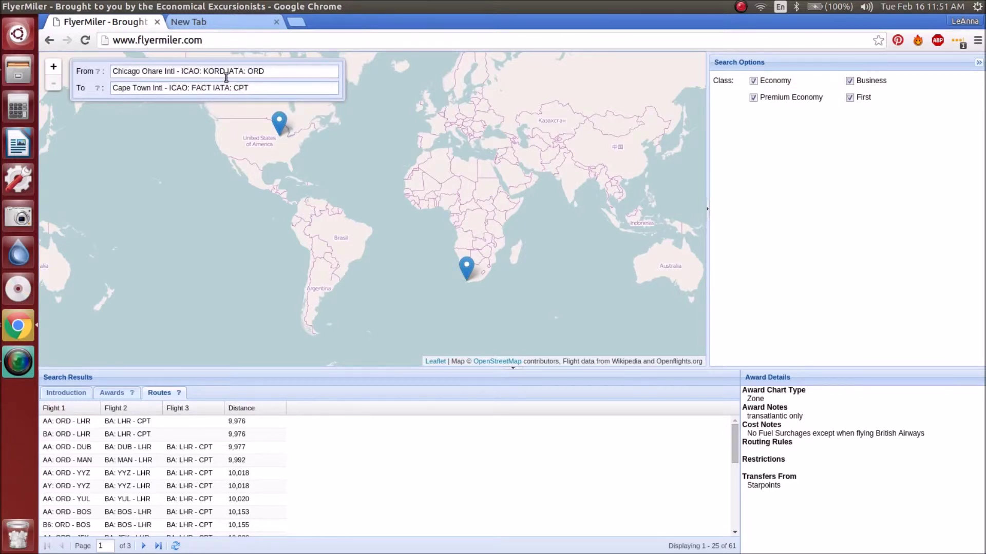
click(227, 77)
key(End)
text(jfk)
click(226, 77)
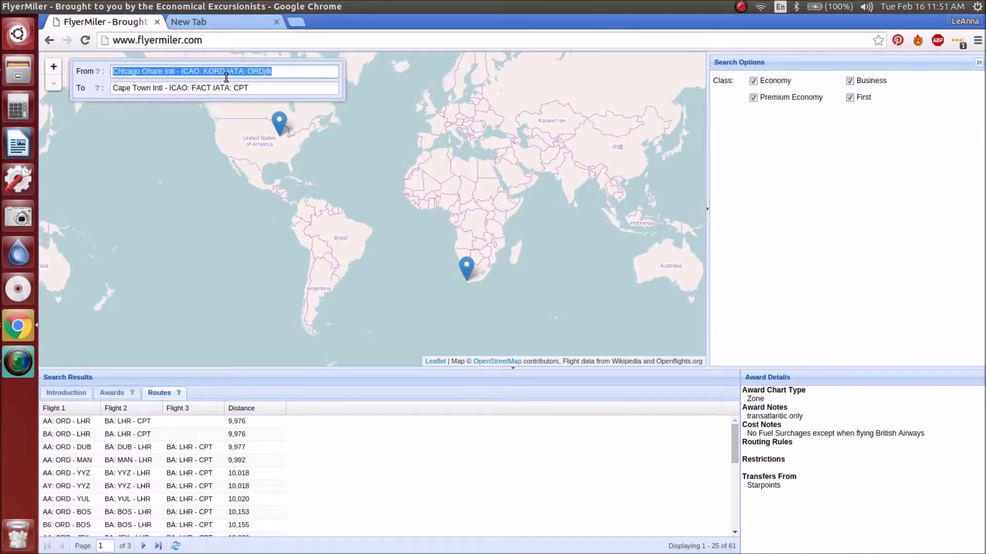
text(jfk)
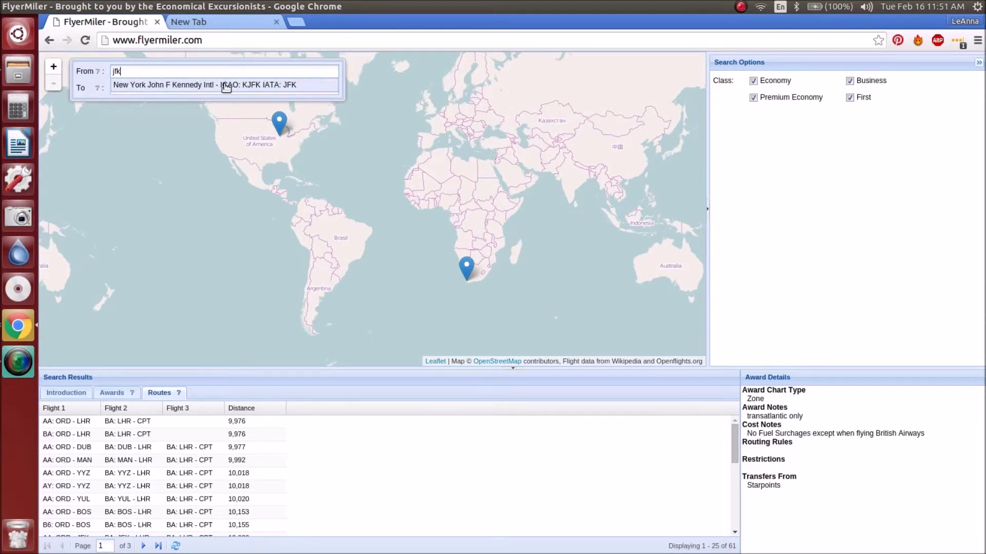
click(227, 86)
Set the destination to Istanbul Ataturk (IST)
click(226, 86)
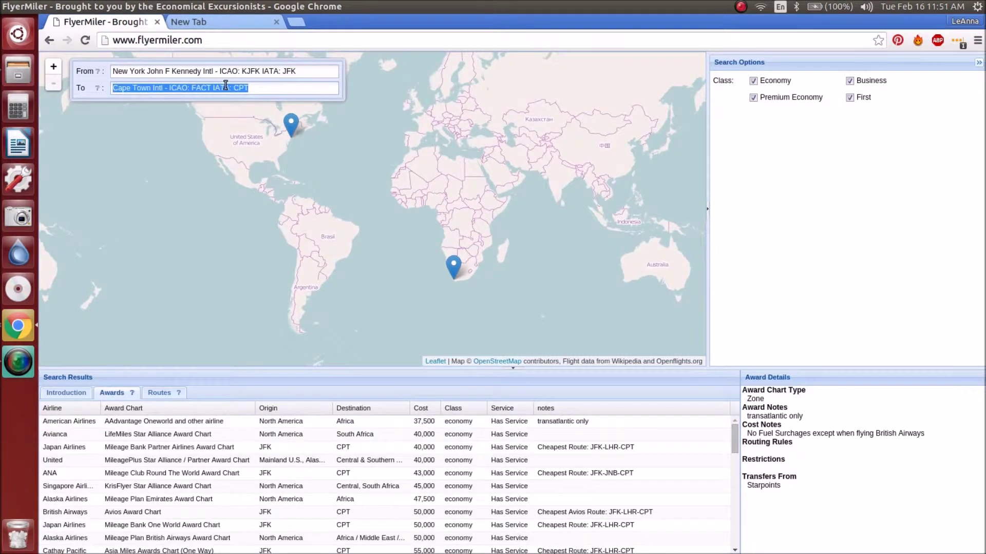
text(ista)
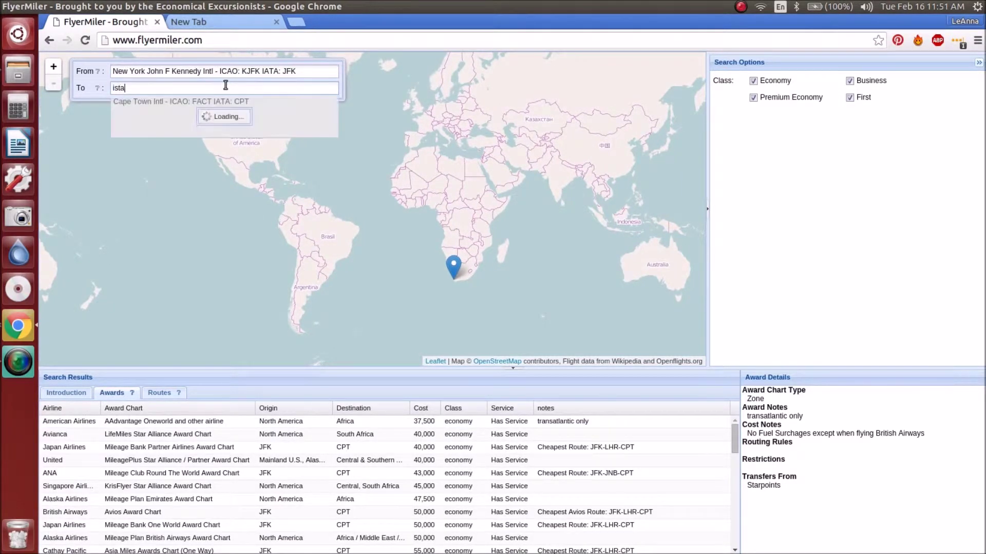
text(nbul)
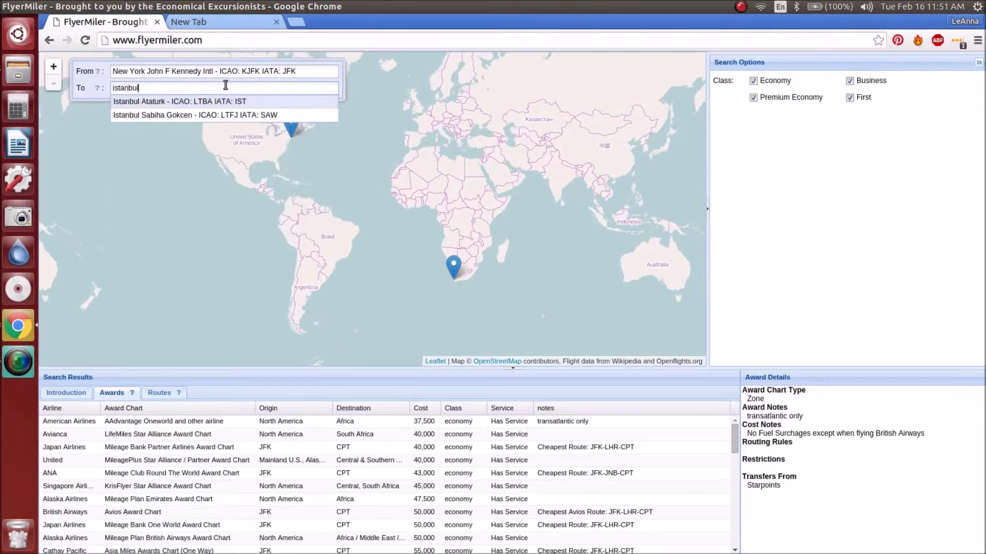
click(234, 106)
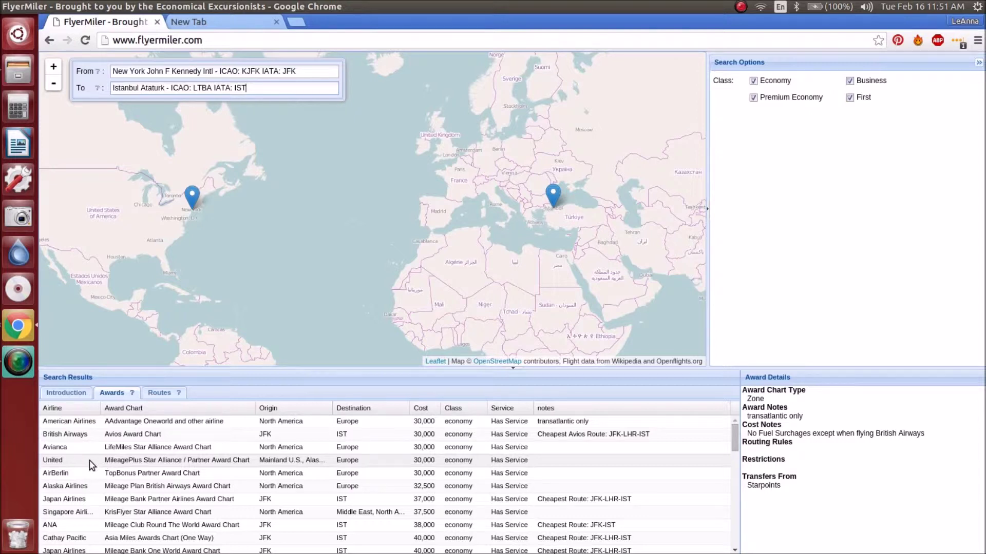
Show the United MileagePlus award details: no fuel surcharges, transfers from Starpoints and Ultimate Rewards
click(89, 461)
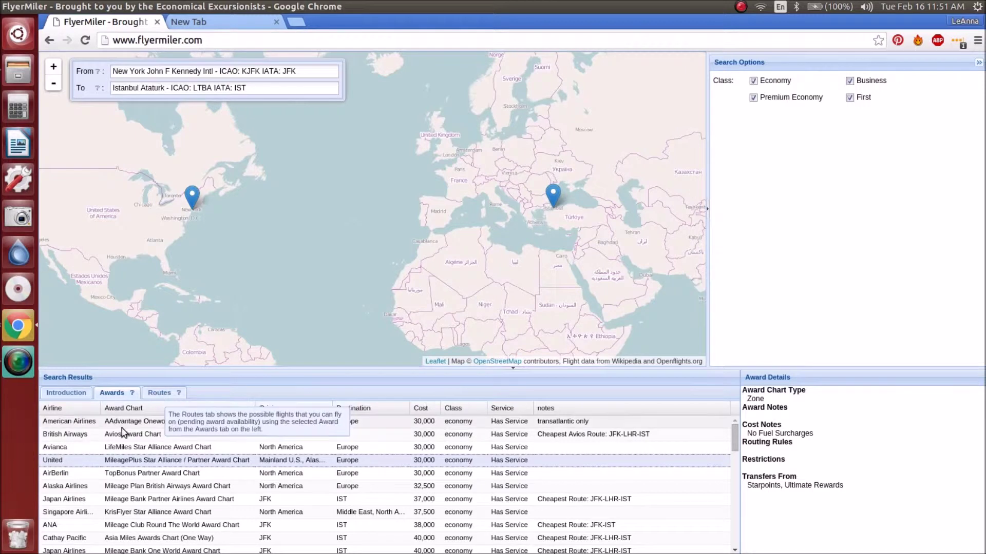
List the 1,344 JFK–IST routes for the United award and inspect the first route's airlines
click(162, 394)
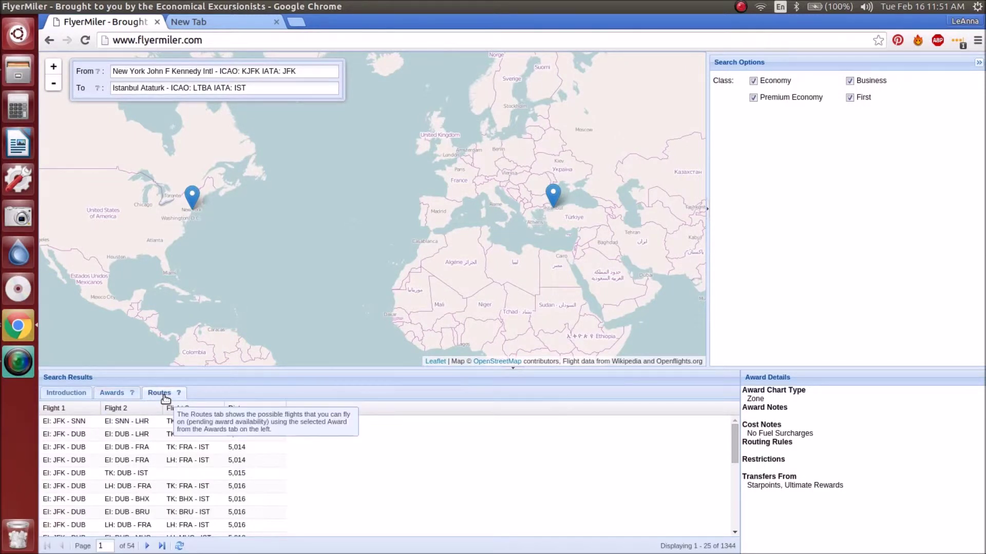
mouse_move(47, 427)
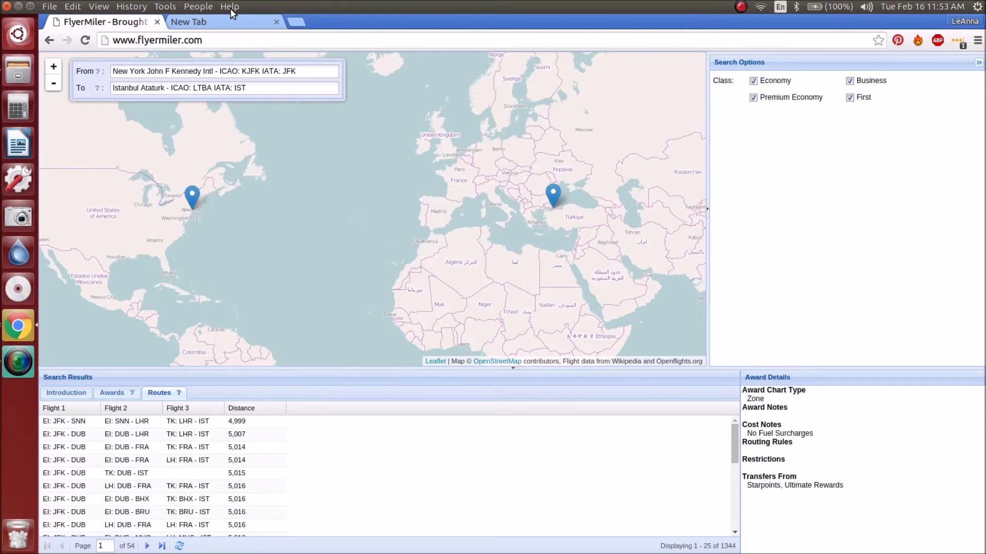
Open the Economical Excursionists Travel Hacking E-Course sign-up page in the second tab
click(229, 23)
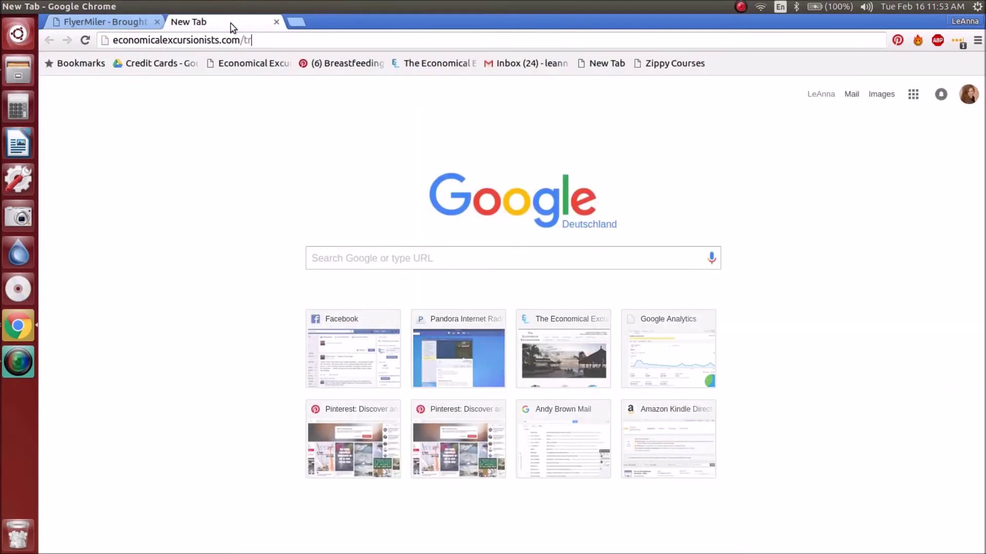
text(tr)
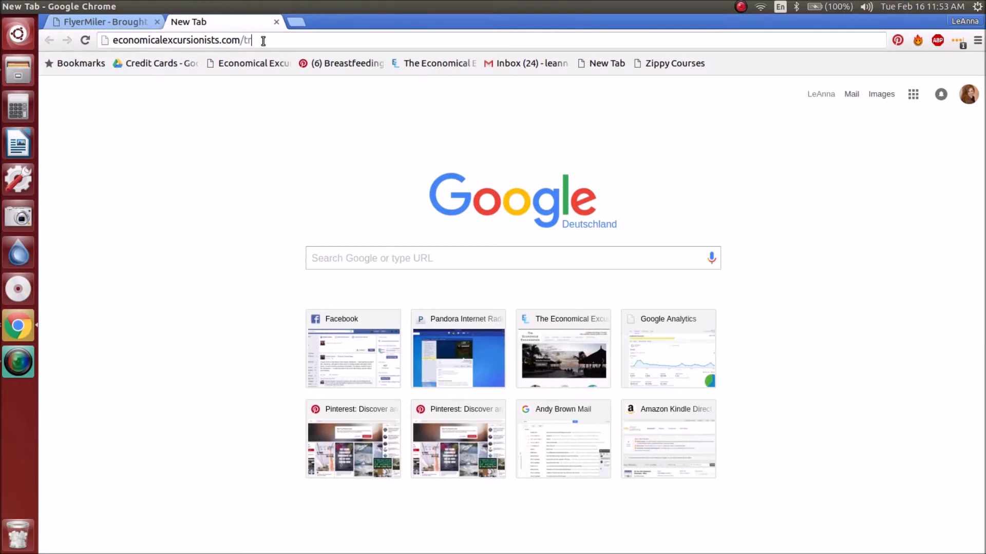
text(a)
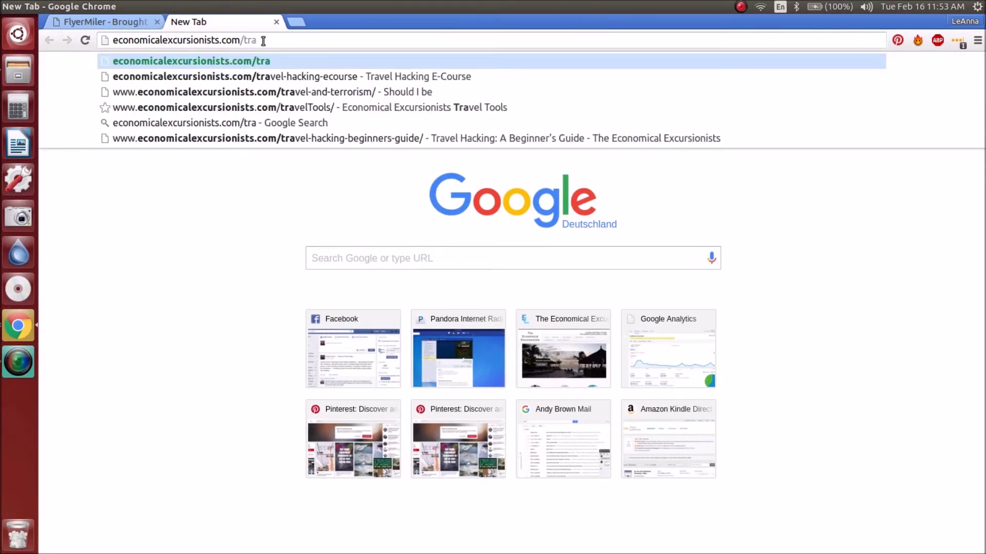
key(Down)
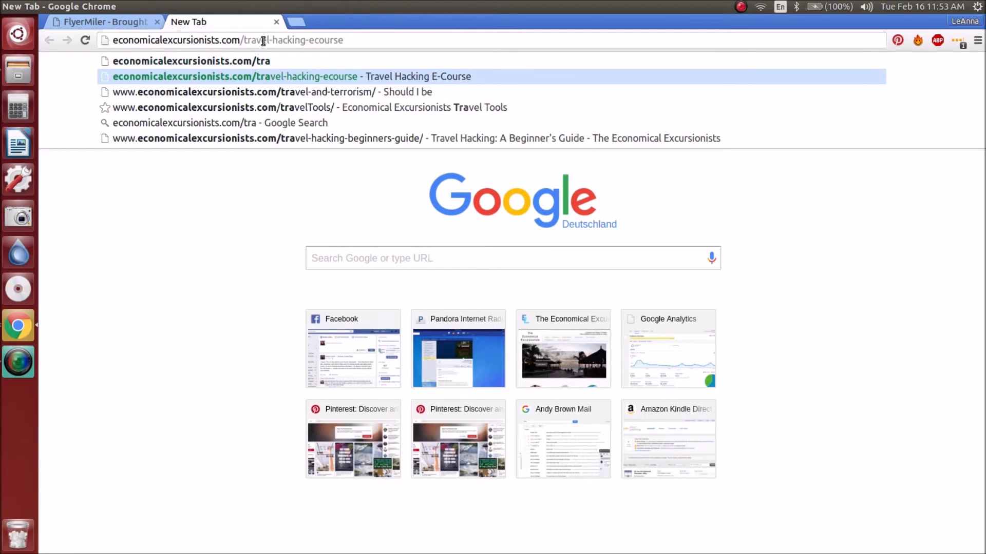
key(Return)
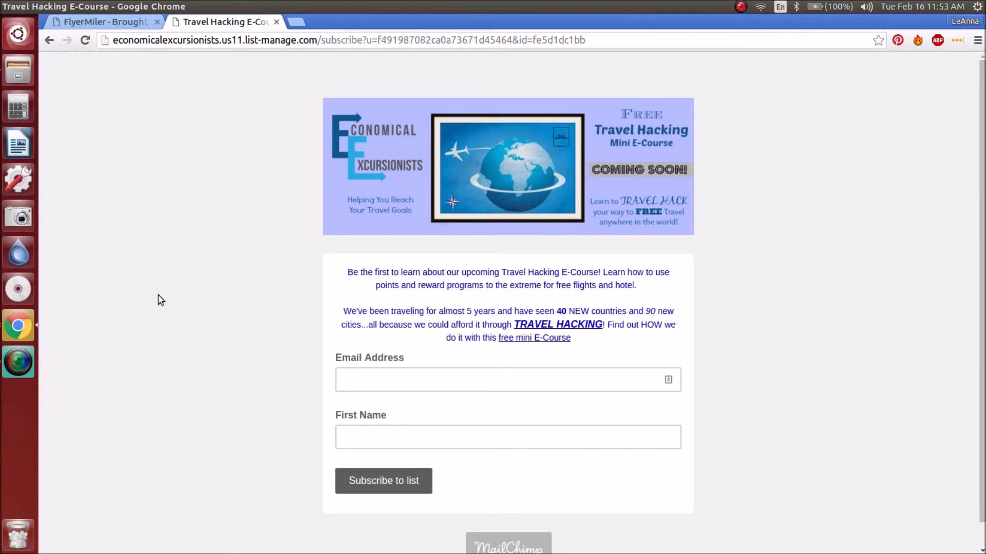
Return to the FlyerMiler tab showing the 1,344 JFK–IST routes
click(95, 23)
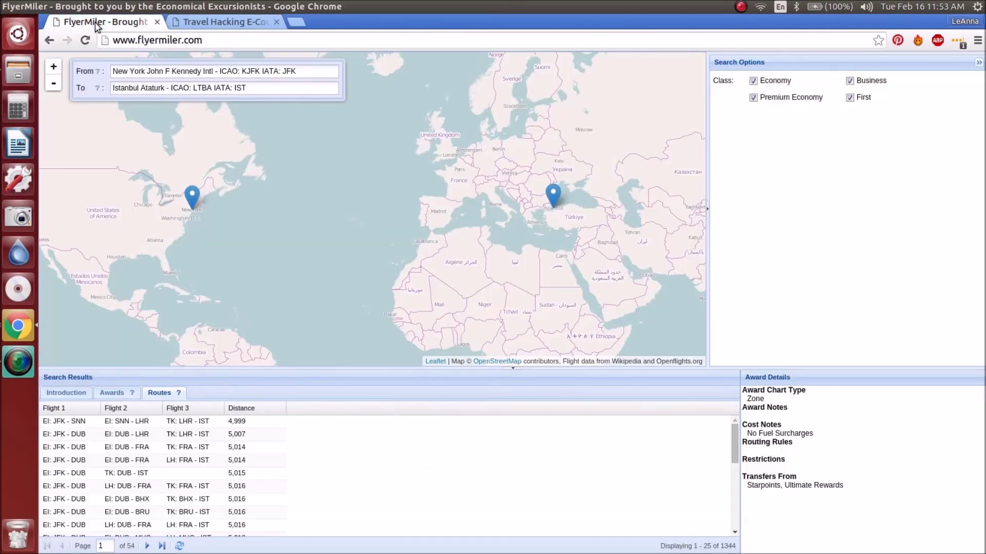